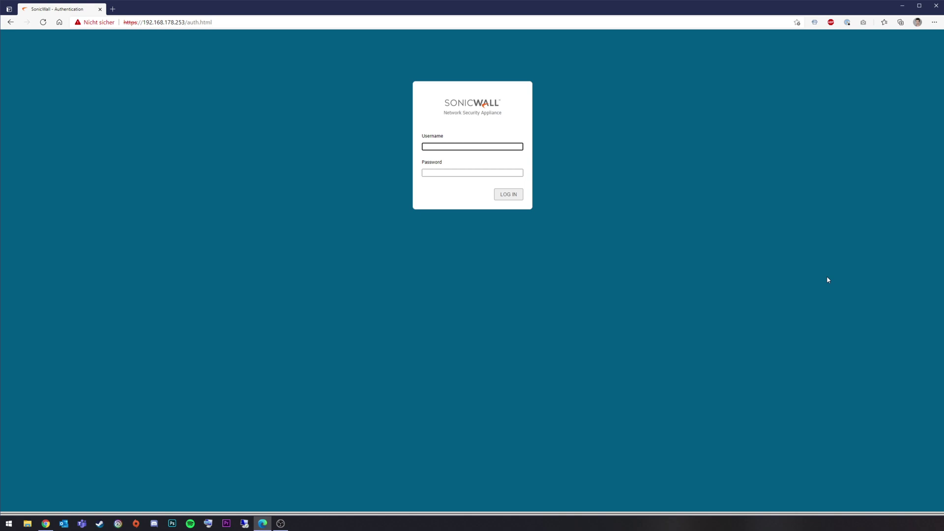
Step: Log in to the firewall as user admin with the administrator password
text(admin)
key(Tab)
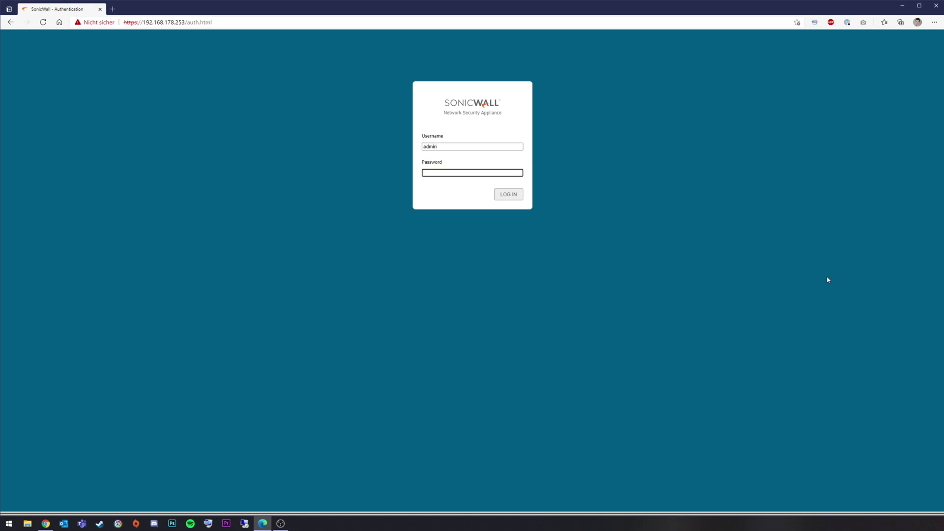
key(Return)
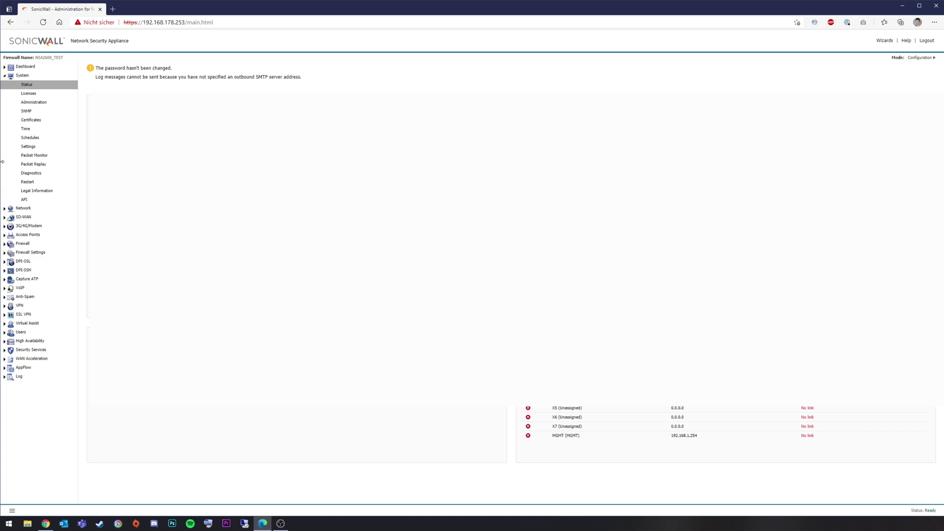
Step: Enable SNMP on the System > SNMP page and accept the change
click(26, 111)
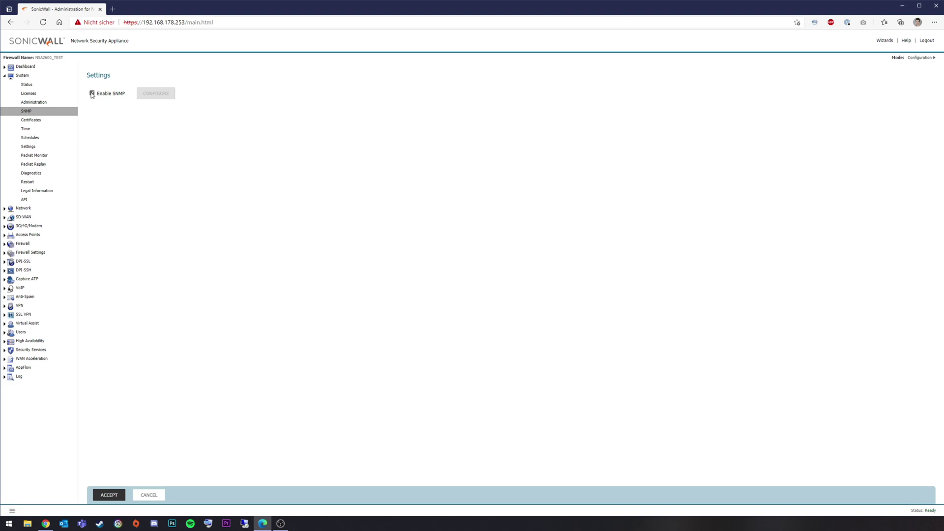
click(110, 494)
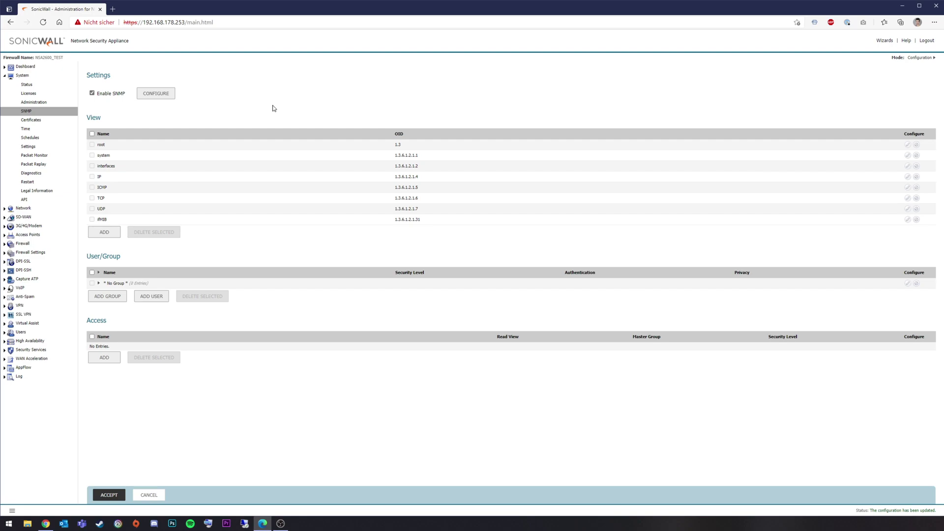
Step: Make SNMPv3 mandatory in the advanced general SNMP settings
click(169, 94)
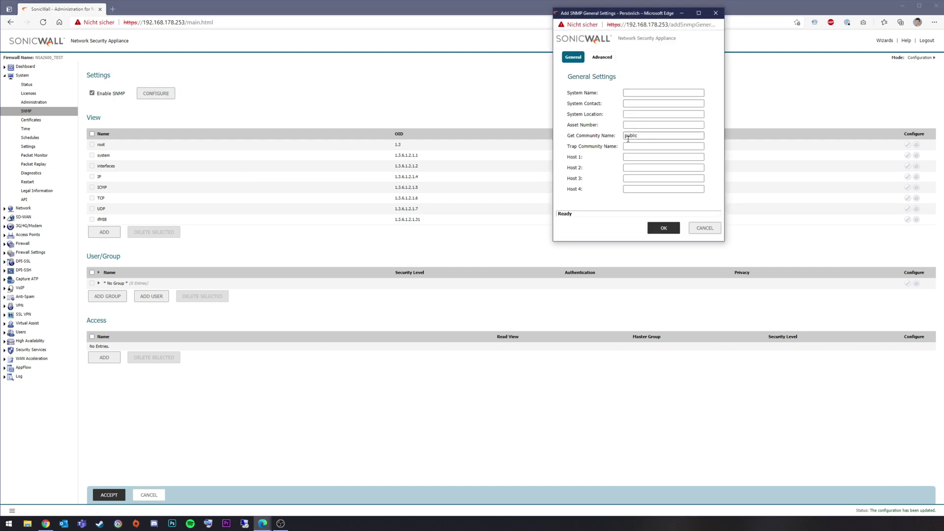
click(603, 58)
click(596, 95)
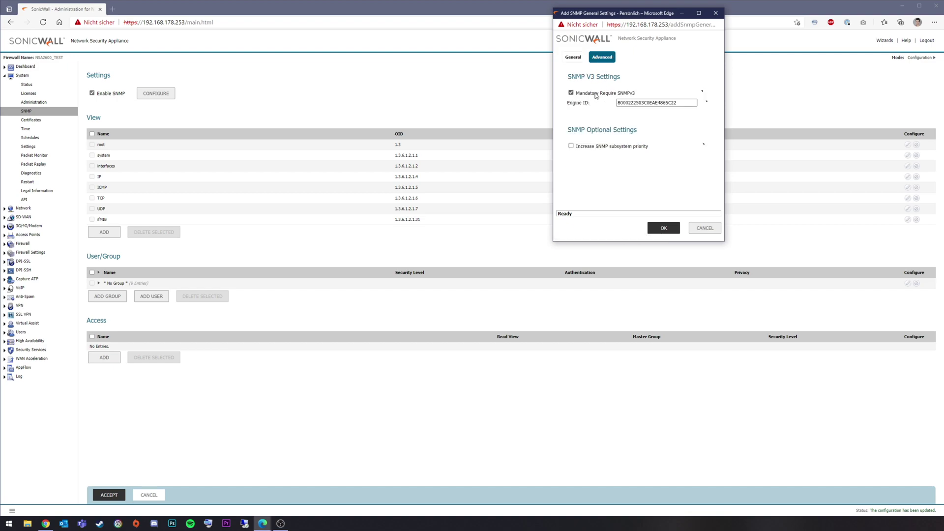
click(671, 228)
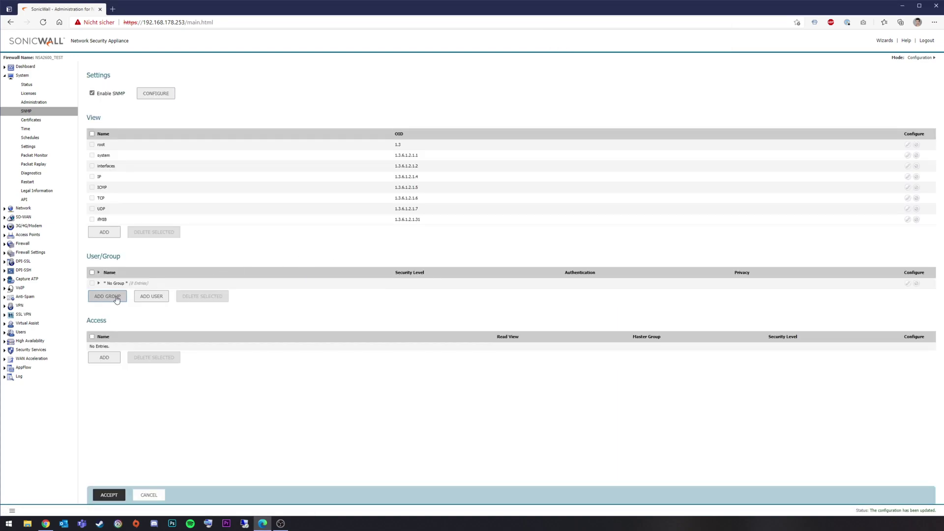
Step: Add a new SNMP group named TEST
click(117, 298)
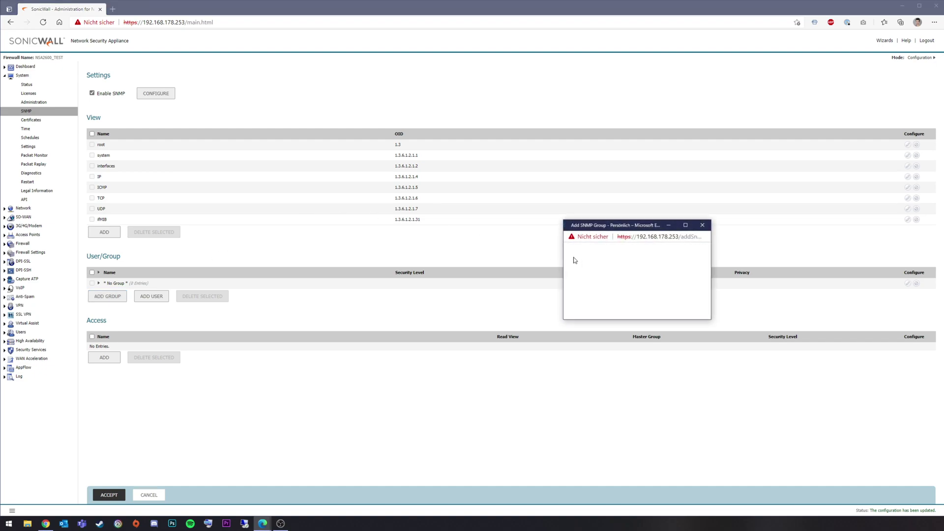
text(TEST)
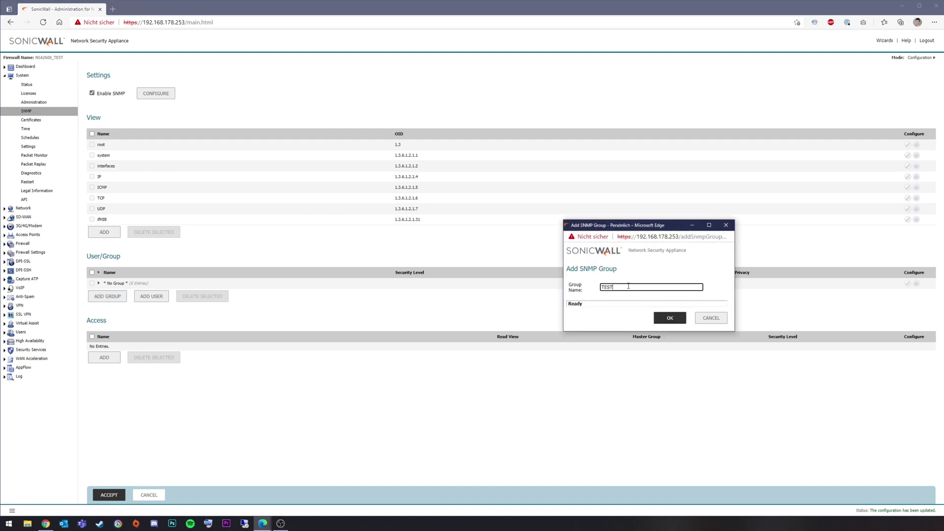
click(668, 318)
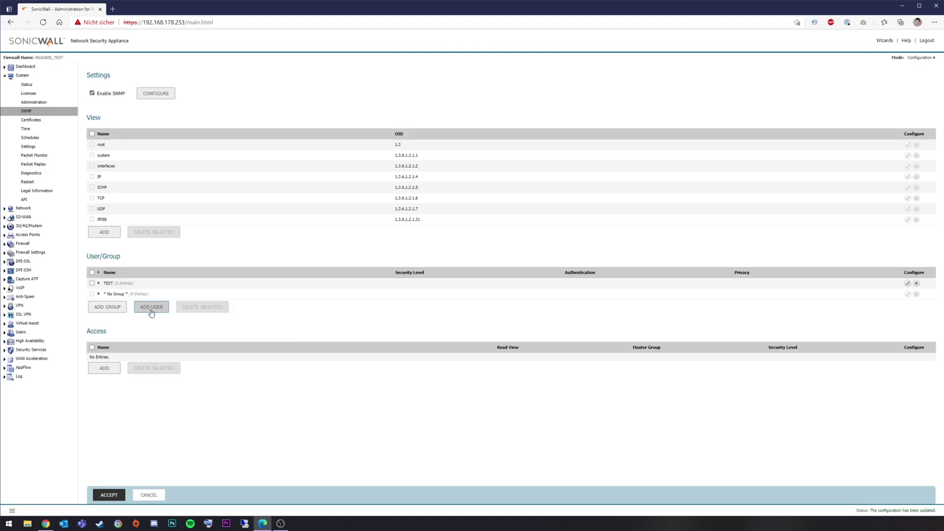
Step: Create SNMP user testuser with Authentication and Privacy, MD5 authentication and AES encryption
click(152, 308)
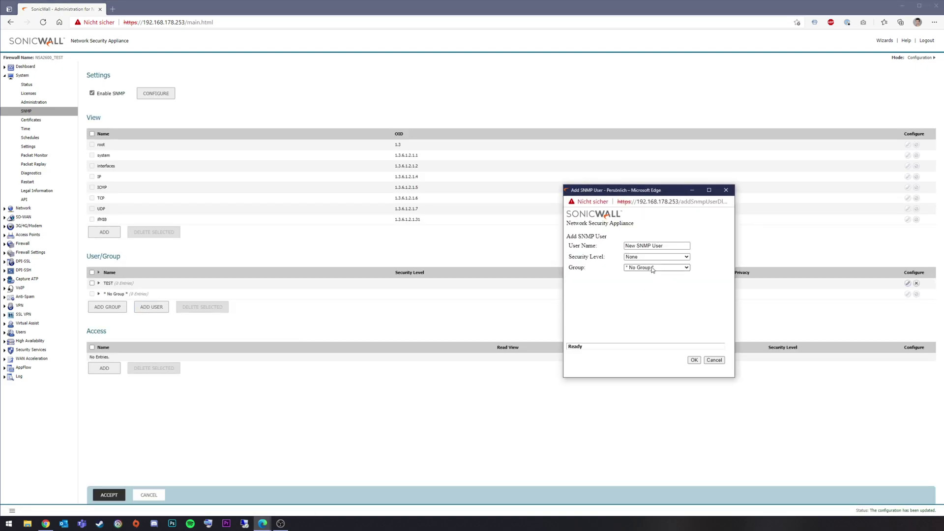
key(Tab)
text(testuser)
click(629, 257)
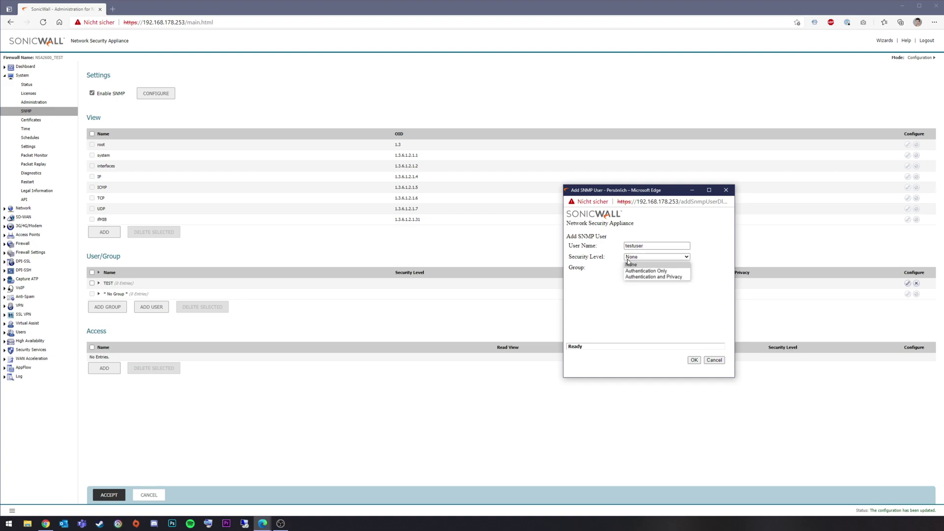
click(651, 278)
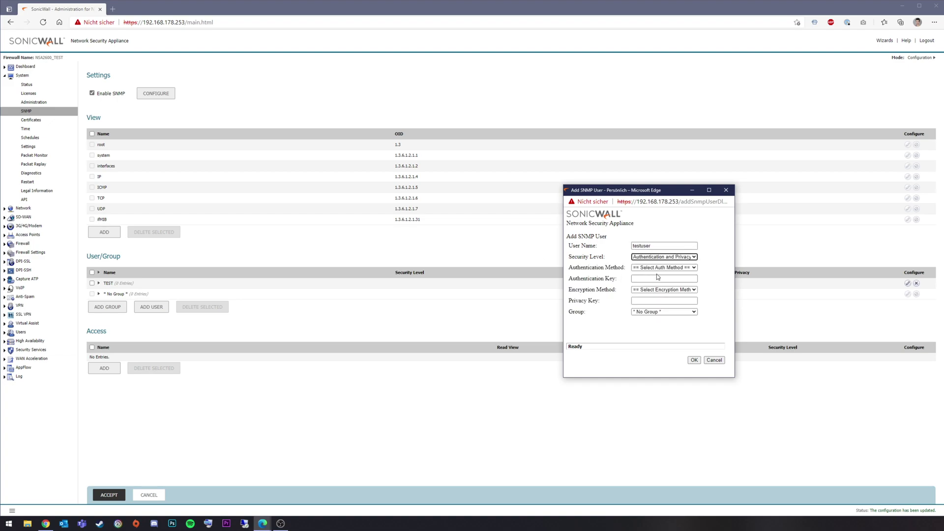
click(667, 268)
click(660, 280)
click(659, 289)
click(651, 304)
Step: Enter the authentication and privacy keys, assign the user to group TEST, and save
click(643, 278)
text(123)
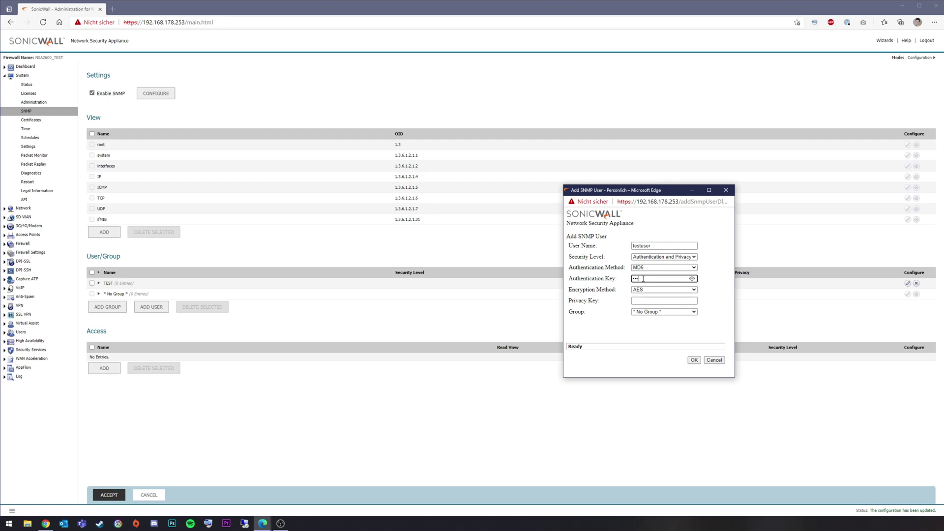
click(652, 301)
text(1234)
click(651, 313)
click(650, 325)
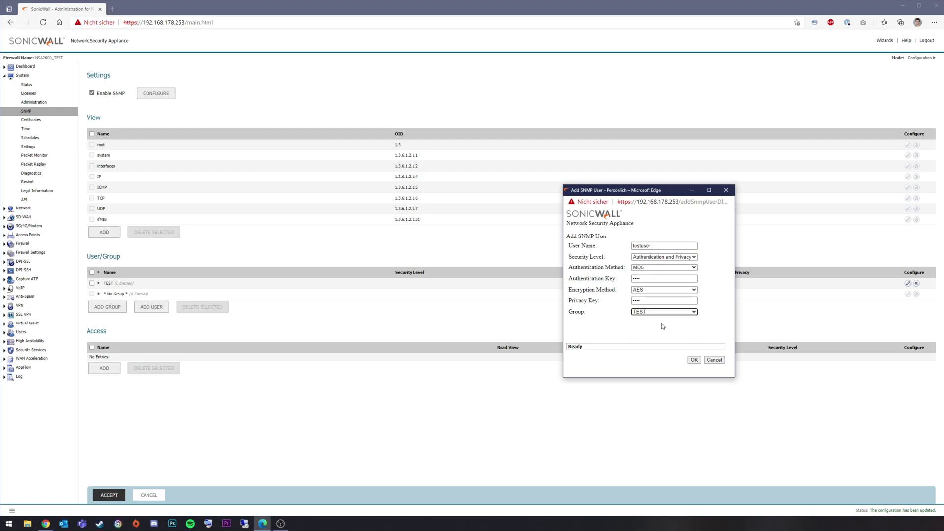
click(691, 360)
Step: After the key-length warning, lengthen both keys, keep AES, and save the user again
click(728, 239)
click(652, 280)
text(8)
click(650, 290)
click(652, 296)
click(652, 300)
text(8)
click(694, 360)
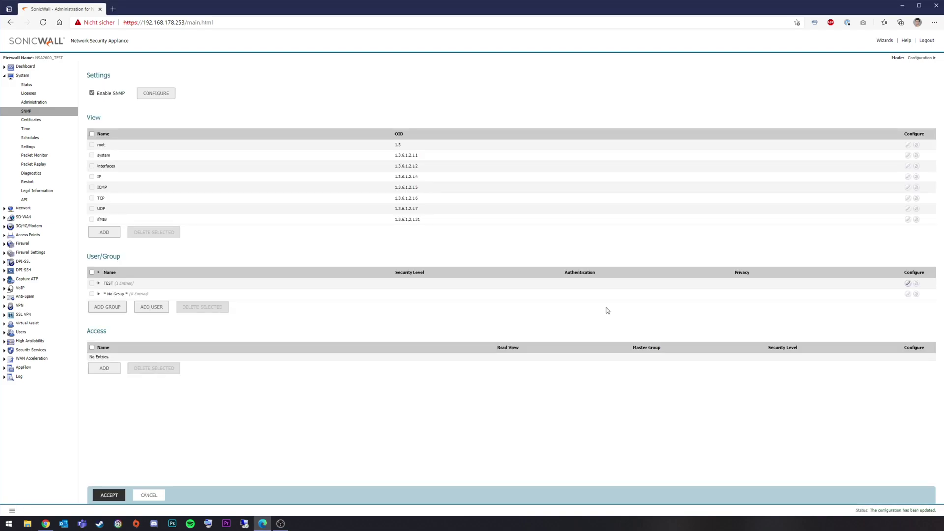
Step: Add an SNMP access entry with read view root, master group TEST, and Authentication and Privacy
click(99, 283)
click(99, 284)
click(104, 368)
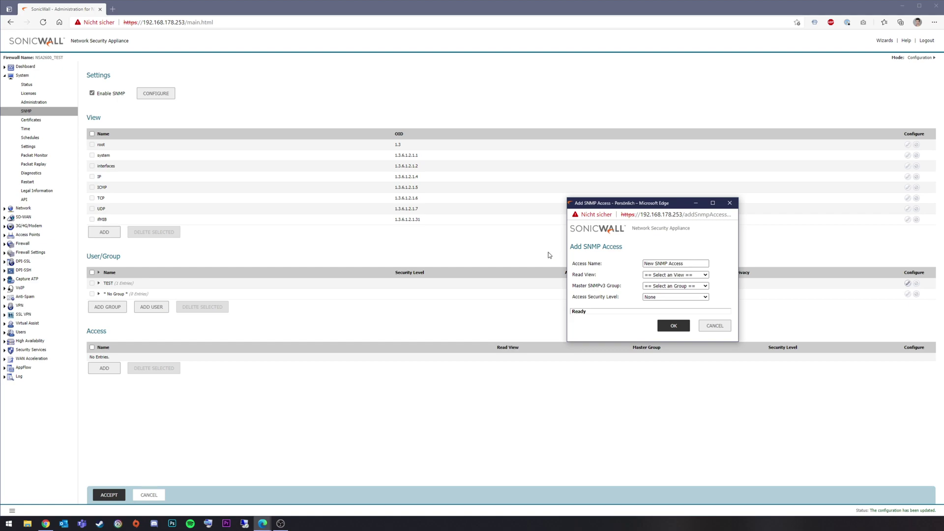
click(687, 276)
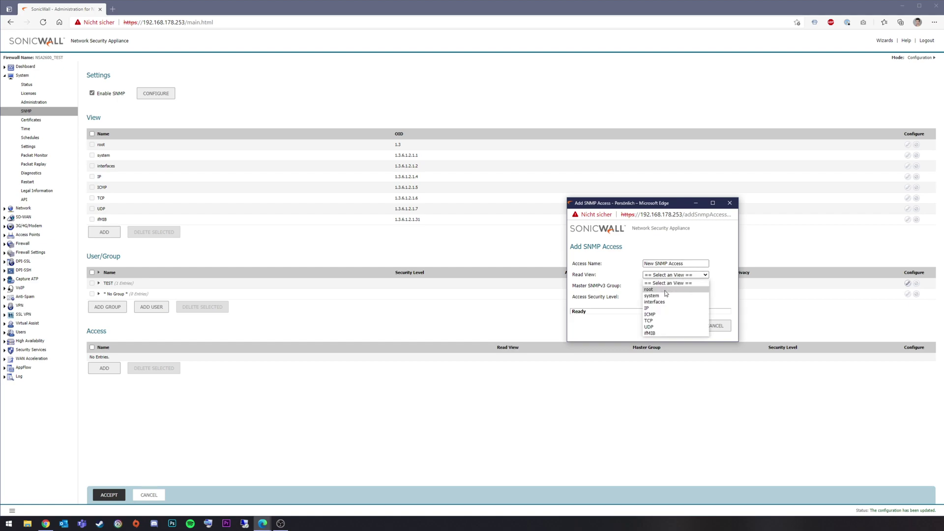
click(649, 289)
click(676, 286)
click(669, 293)
click(672, 297)
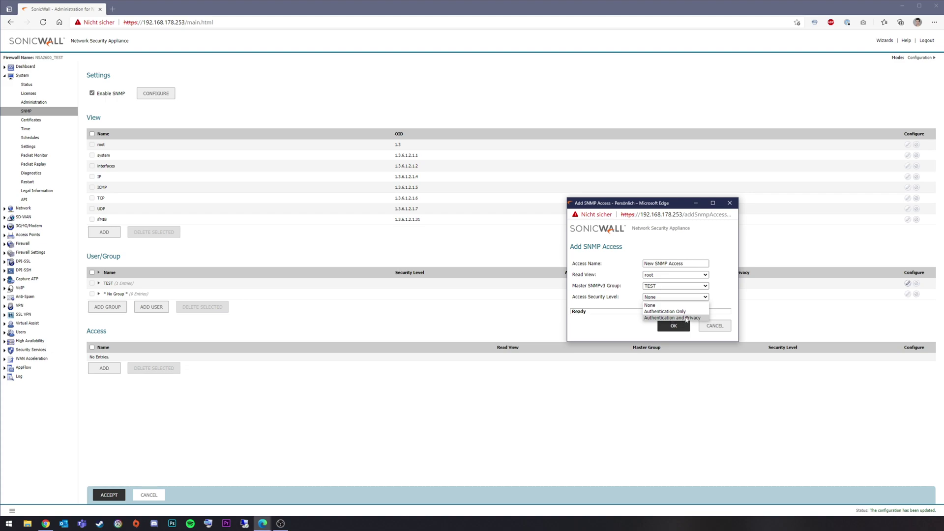
click(686, 318)
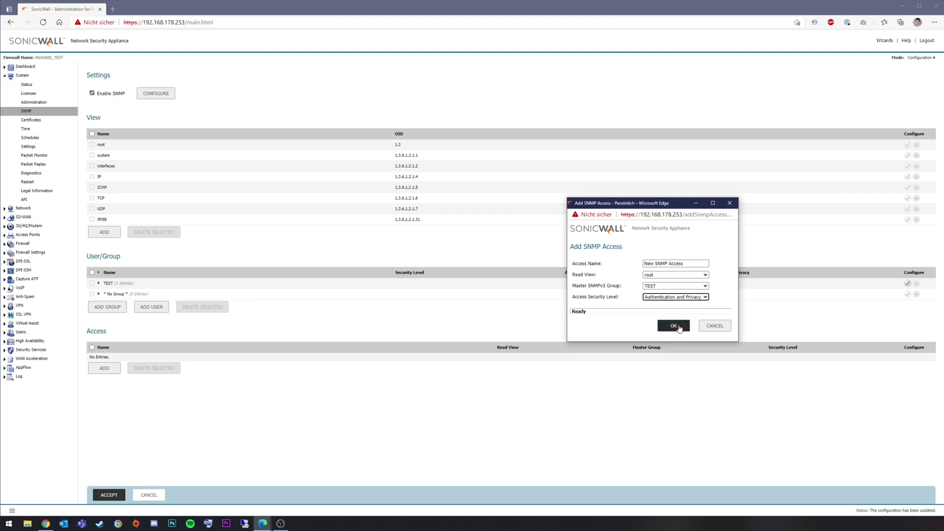
click(679, 328)
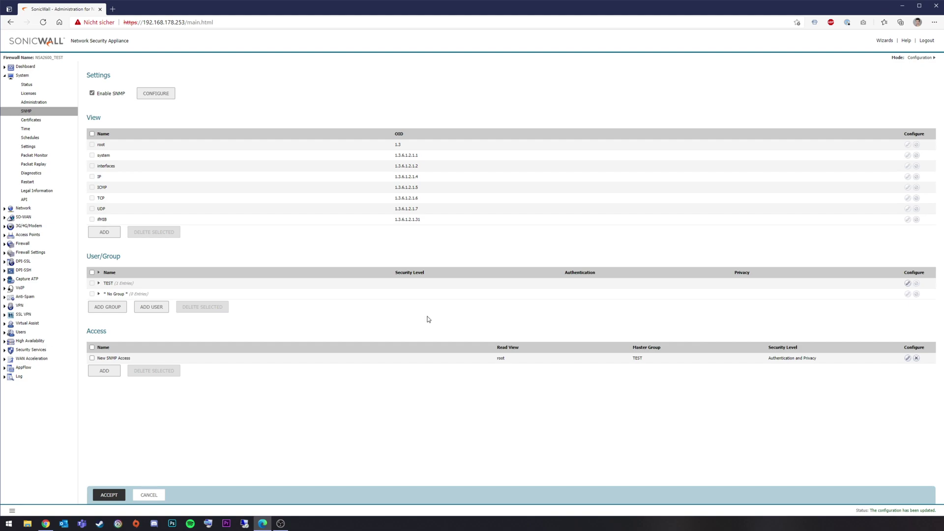
Step: Go to the Network > Interfaces page
click(23, 209)
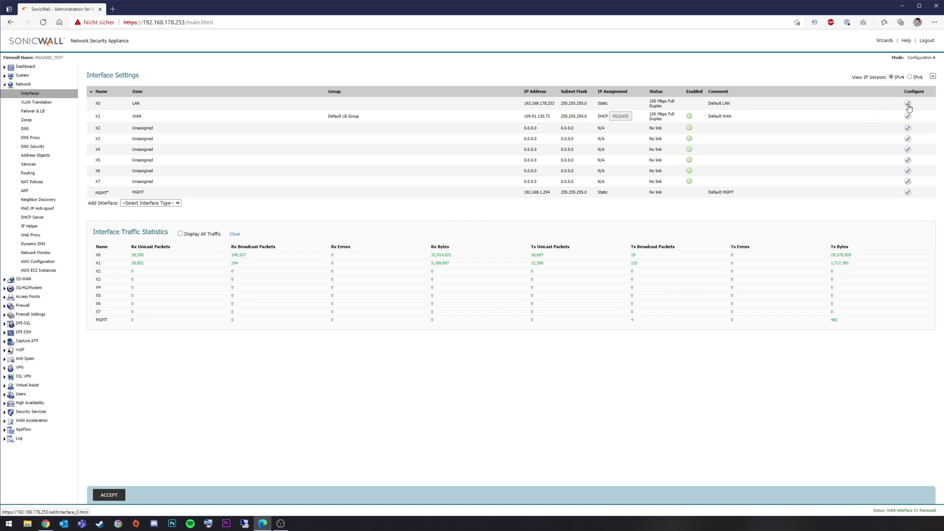
Step: Enable SNMP management in interface X0's settings and save
click(909, 105)
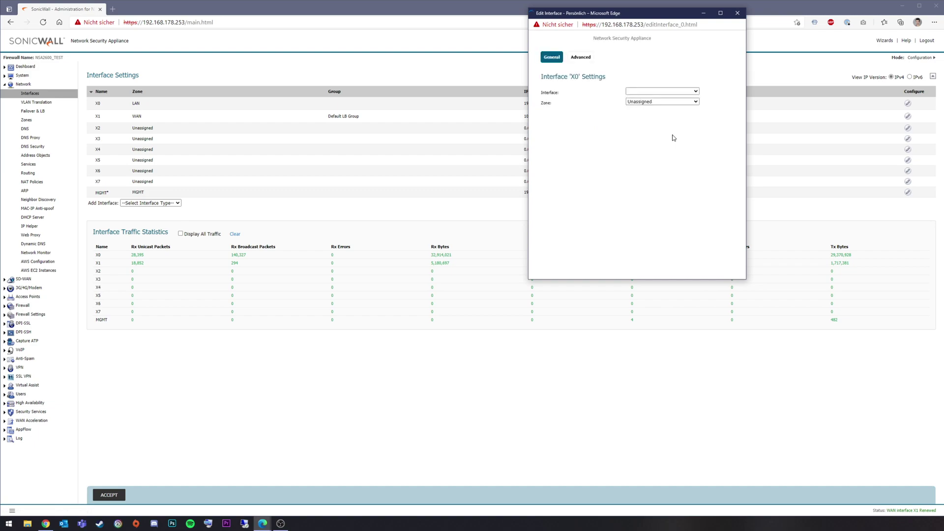
click(670, 154)
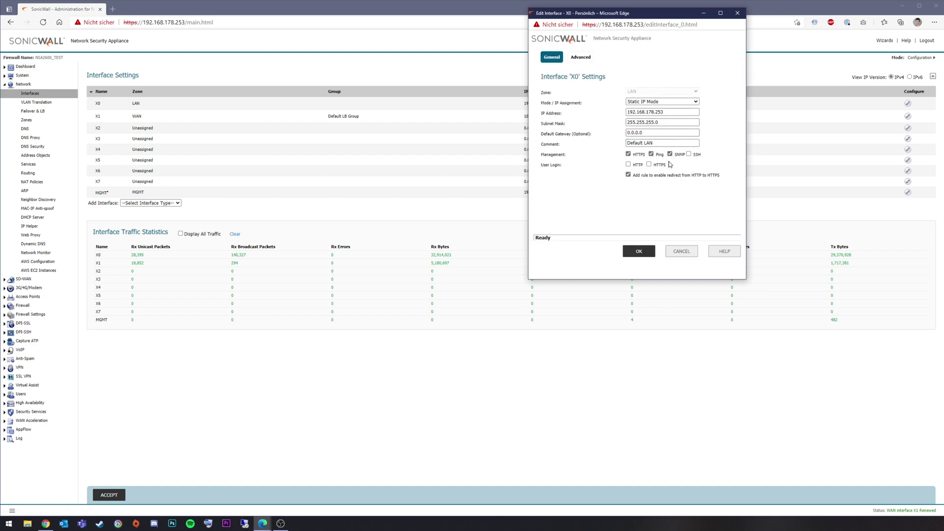
click(644, 251)
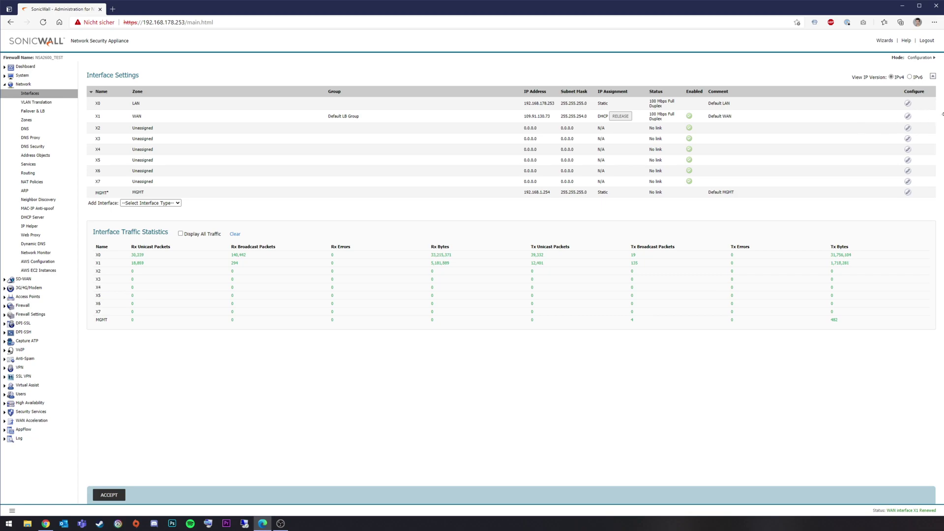
click(908, 116)
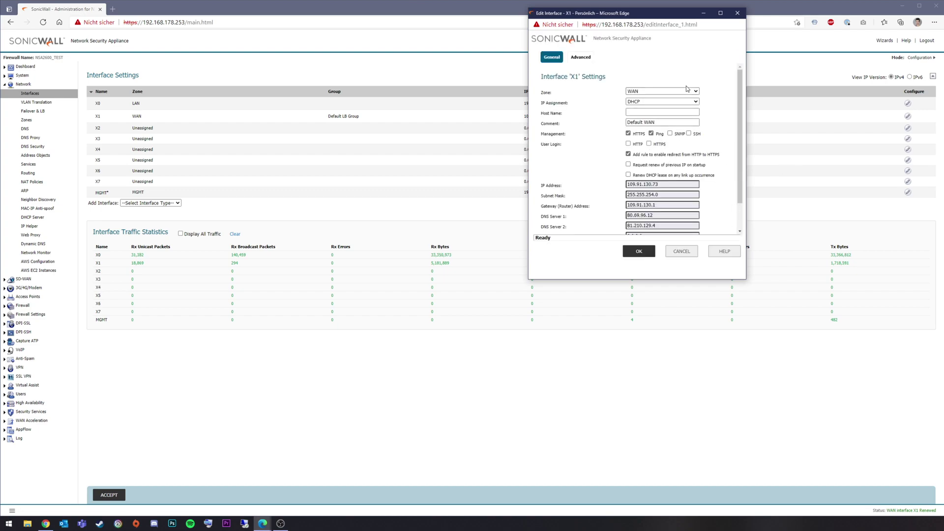
click(687, 252)
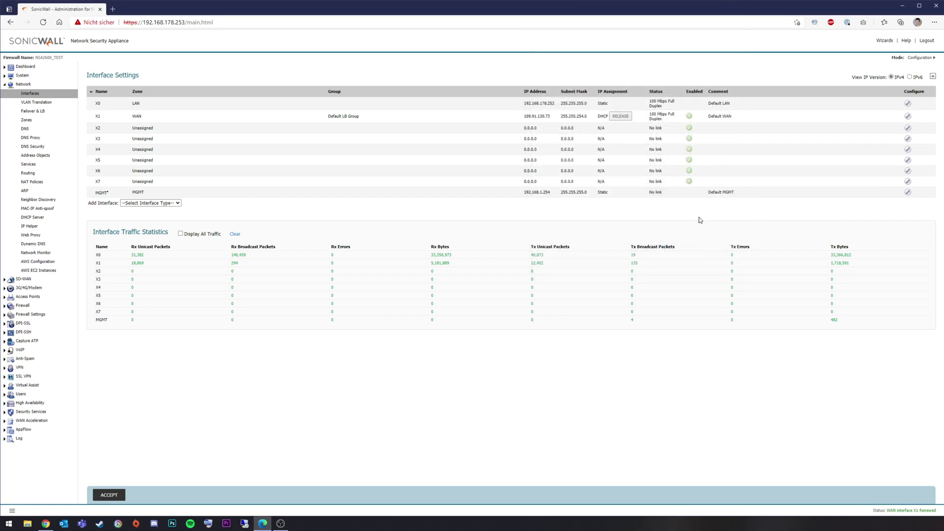